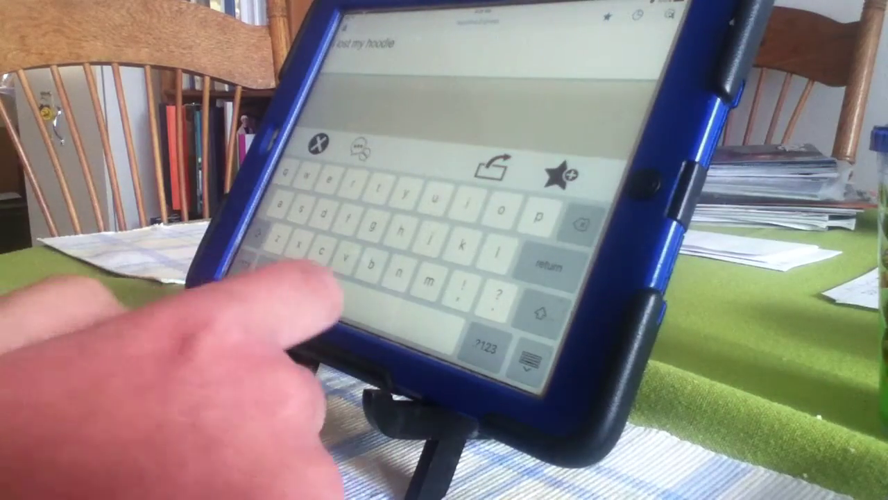
- End 'I lost my hoodie' with a period before starting the 'use' line
click(458, 291)
text(us)
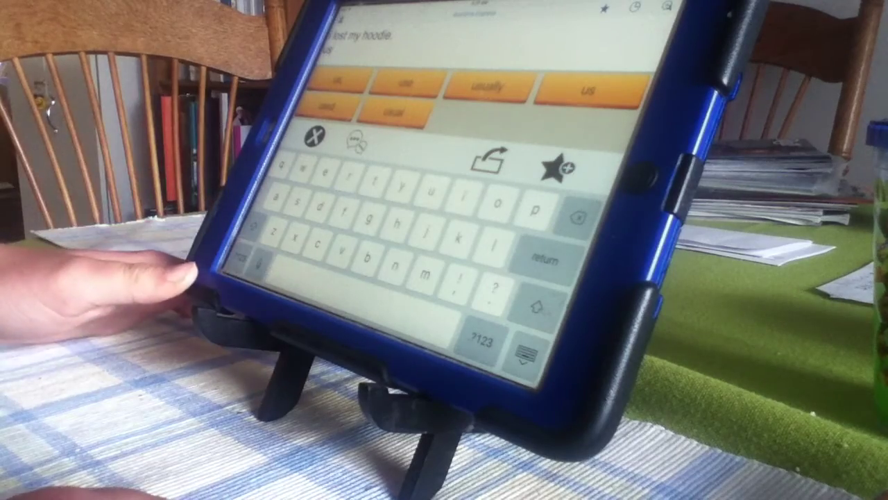
text(a)
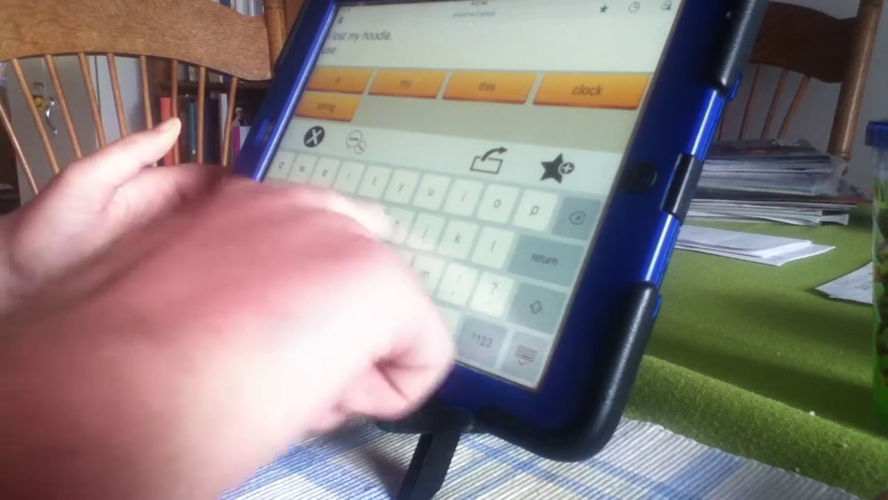
text(h)
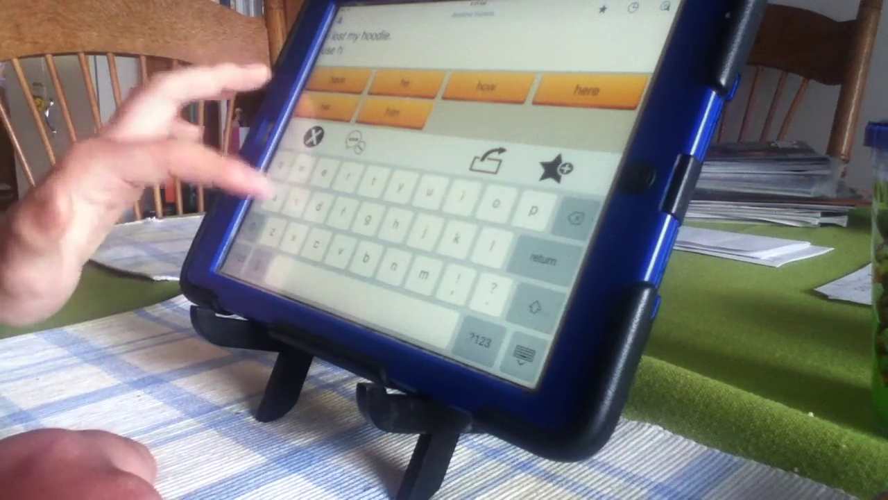
text(a)
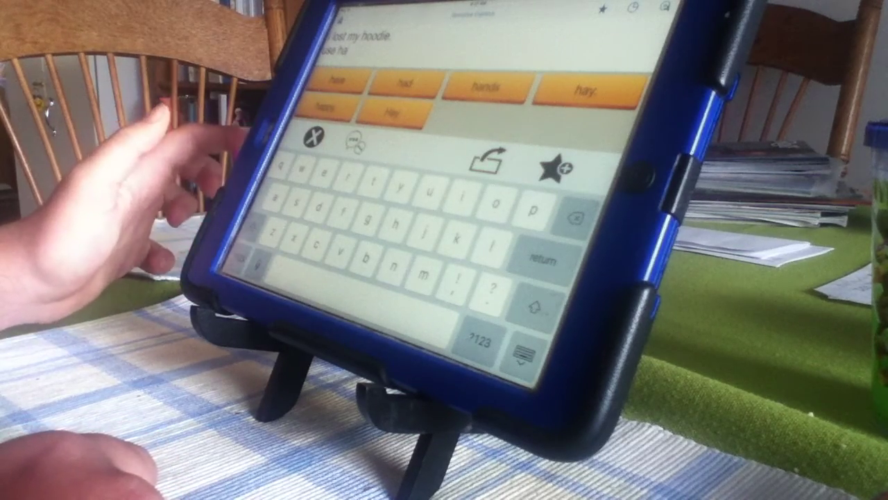
text(m)
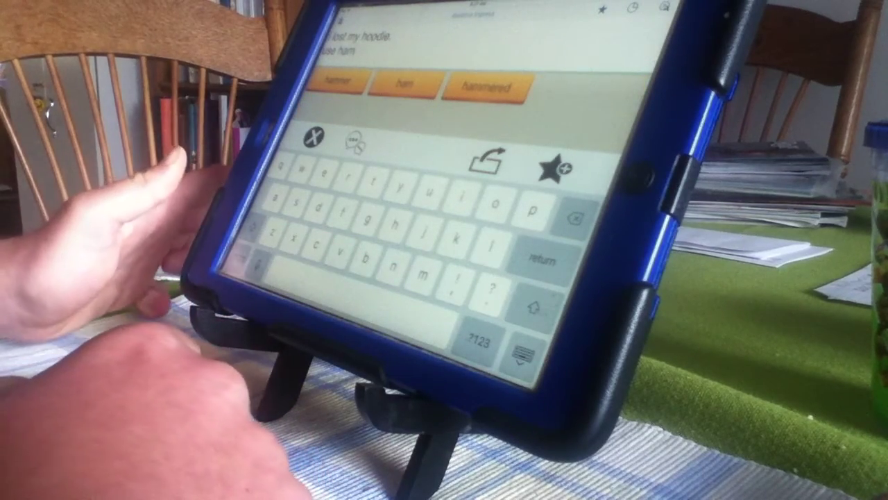
text(e)
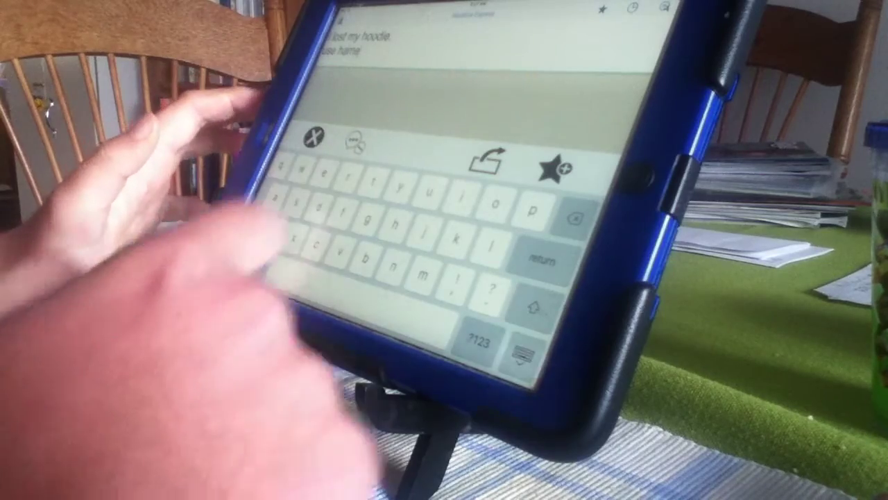
- Delete the mistyped last letter of 'hame' to correct it toward 'hammer'
key(BackSpace)
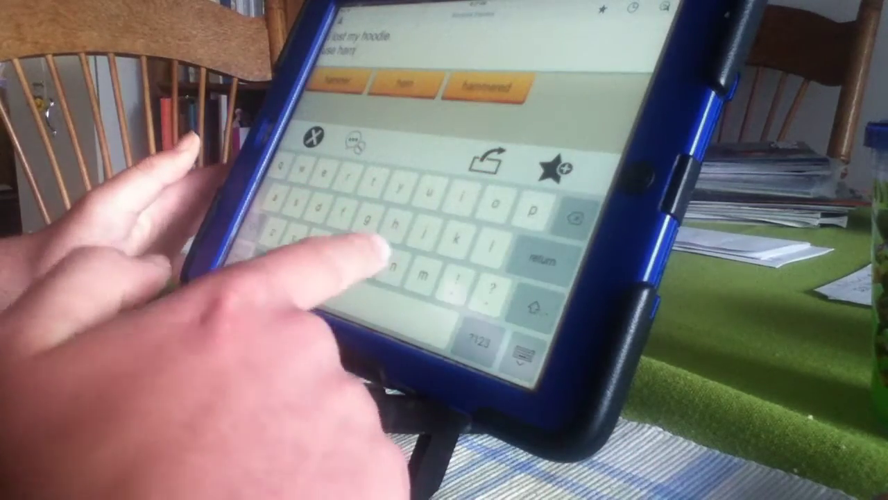
text(me)
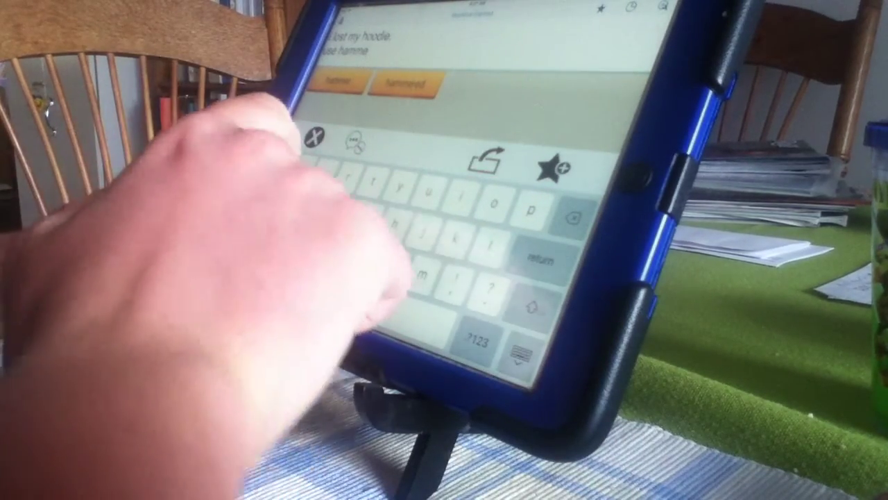
text(r)
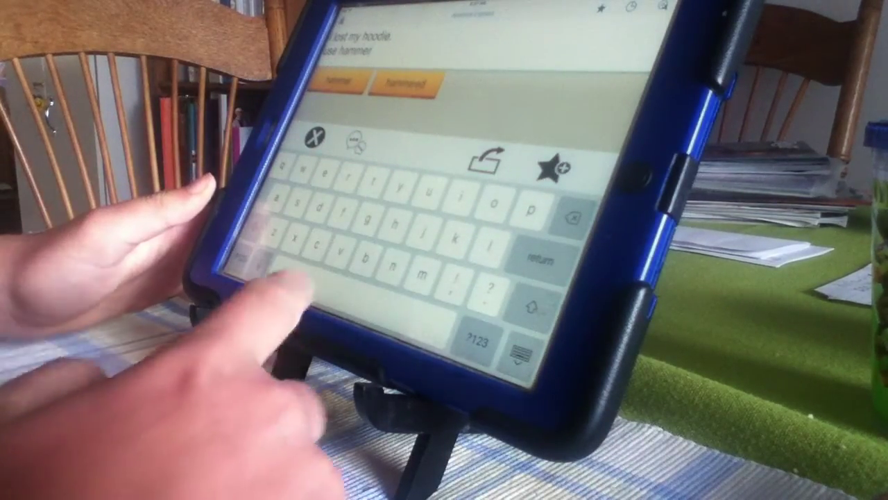
text( a)
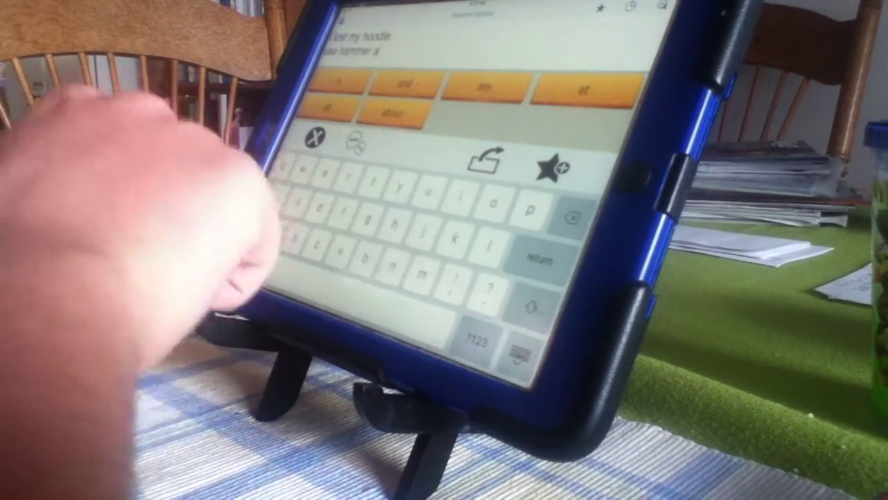
text(s)
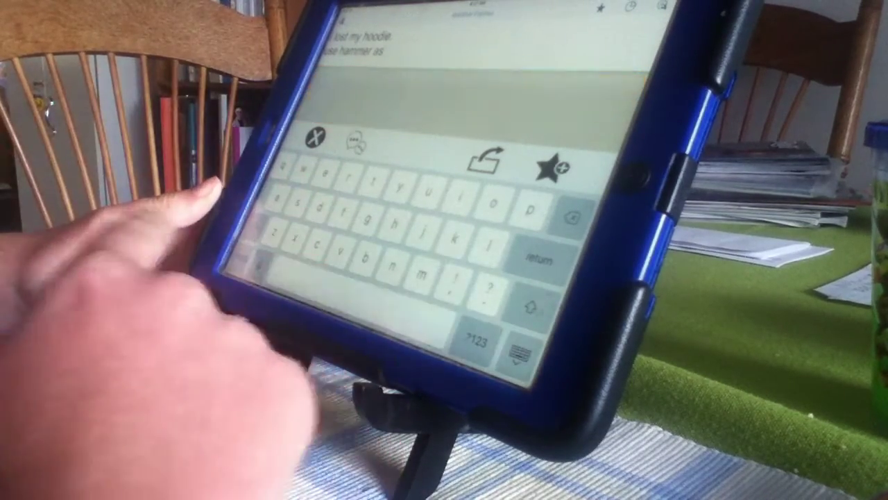
text( t)
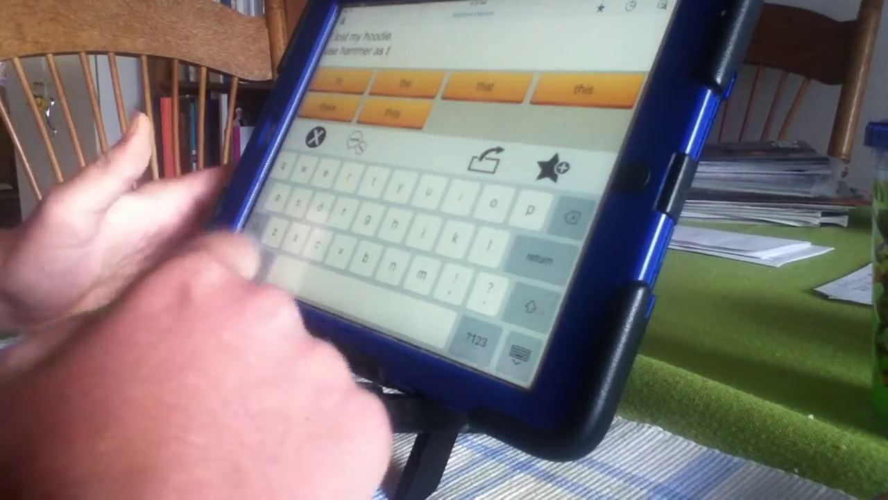
text(o)
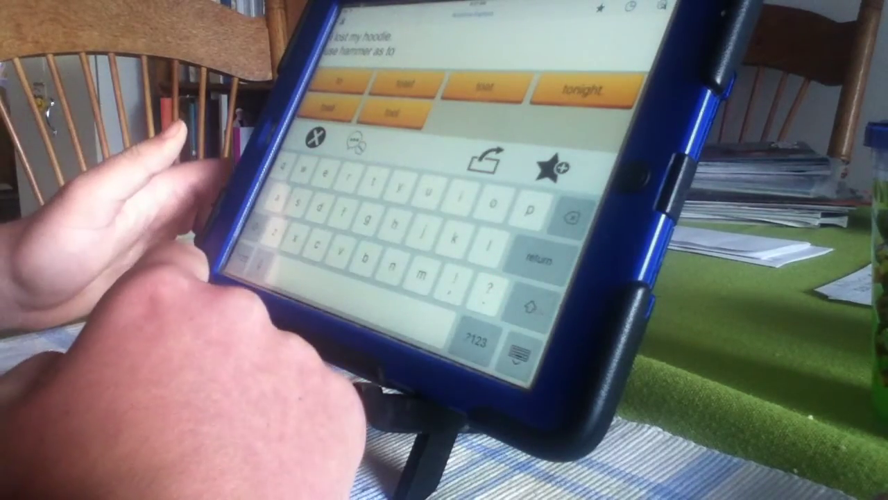
text(o)
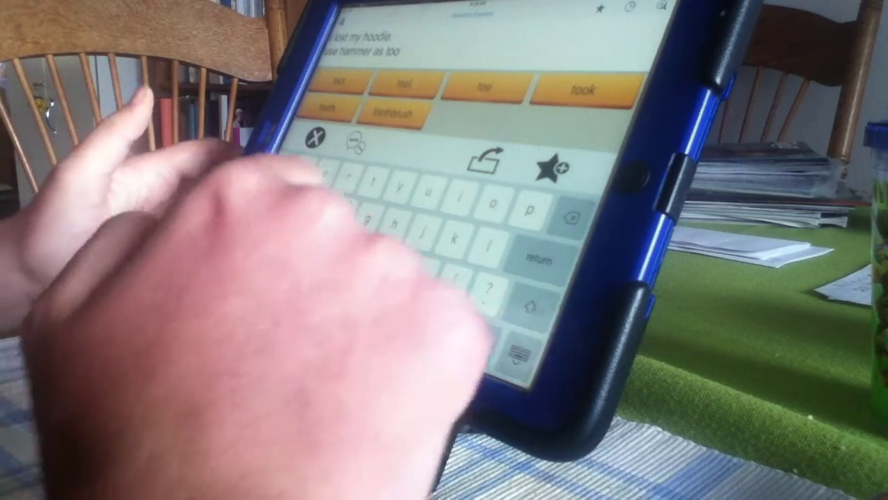
text(l)
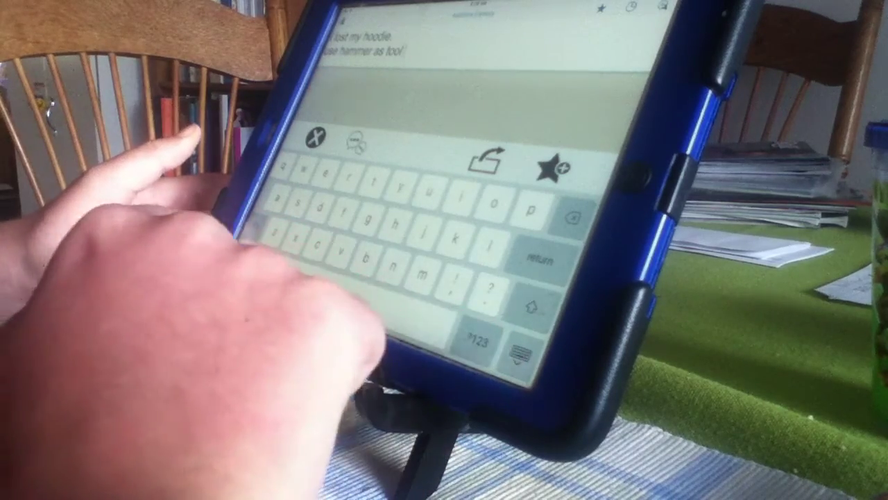
text( h)
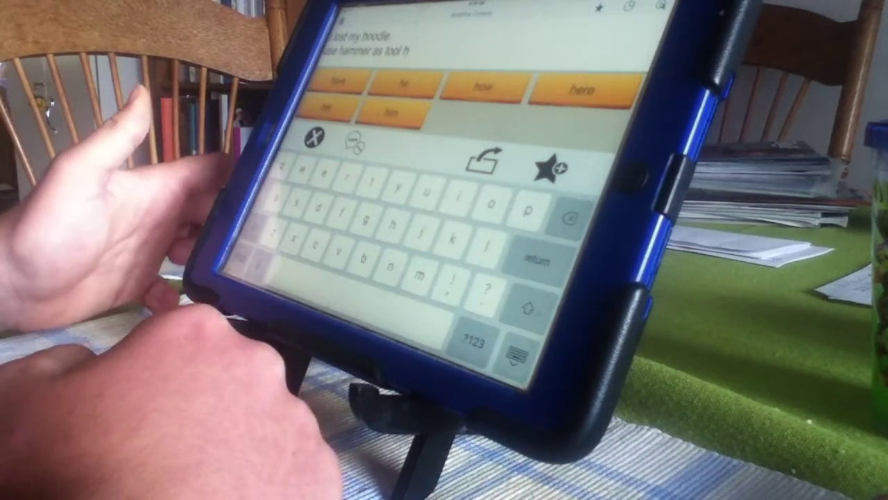
text(i)
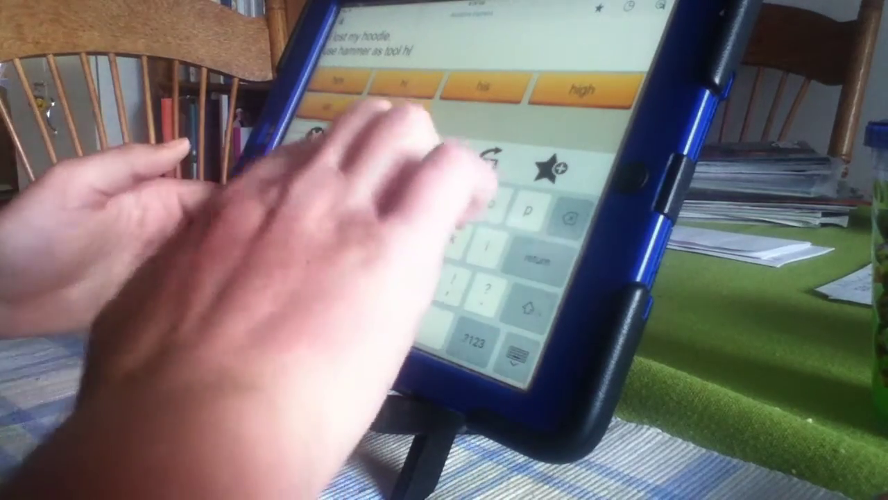
text(t)
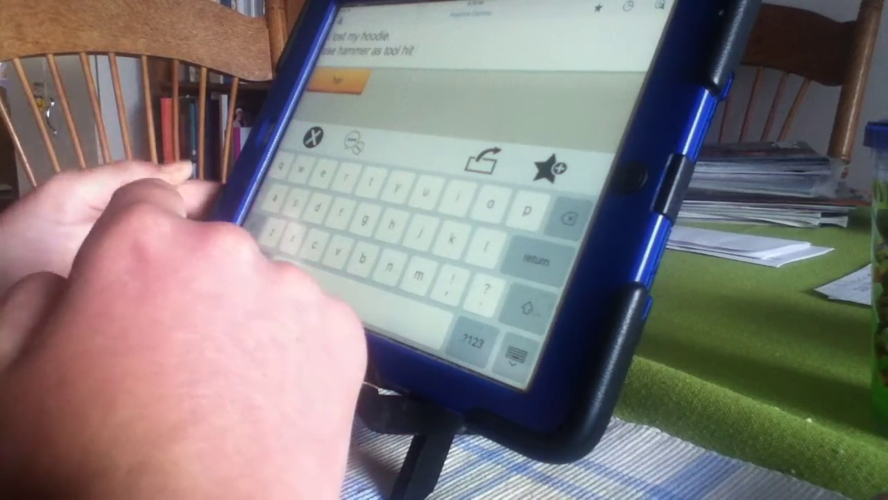
text( a)
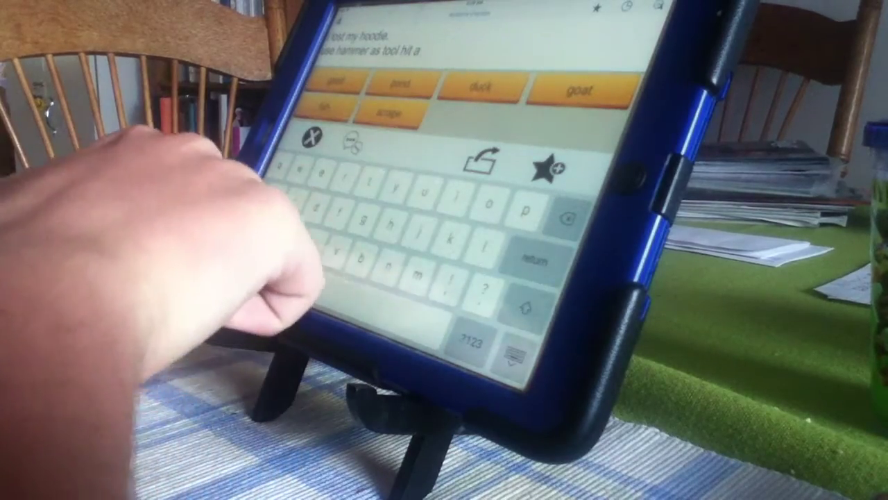
text(n)
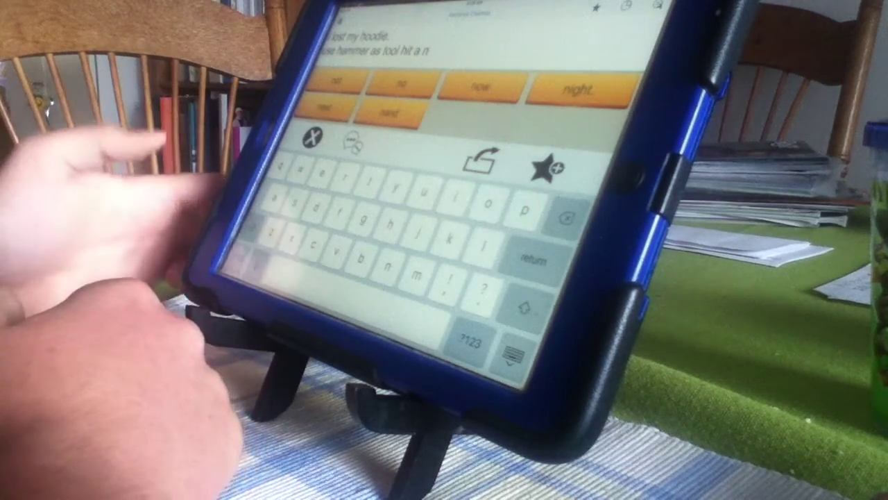
text(a)
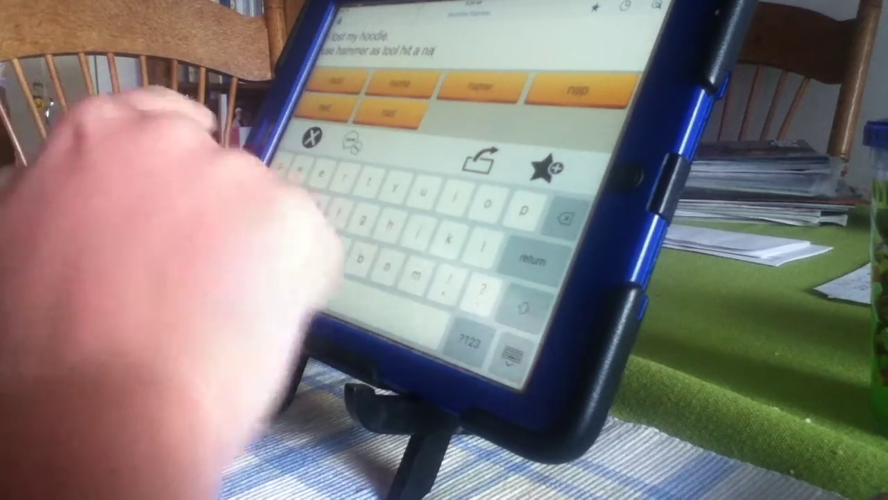
text(i)
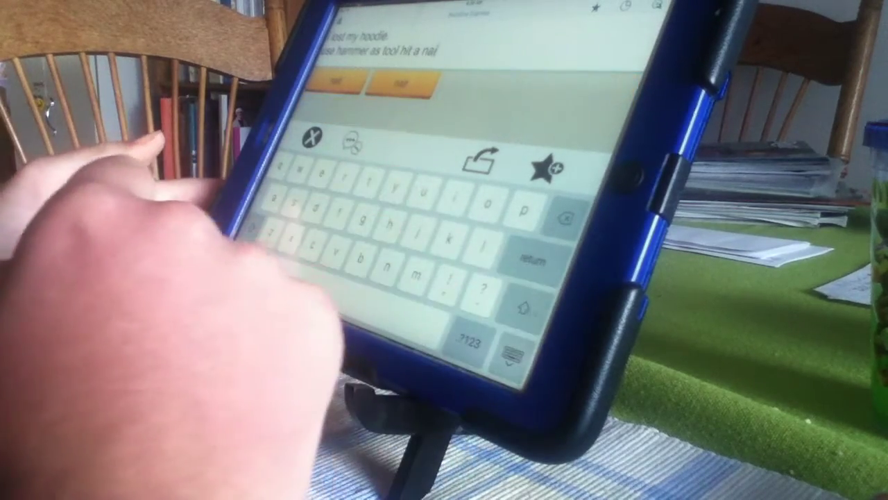
text(r)
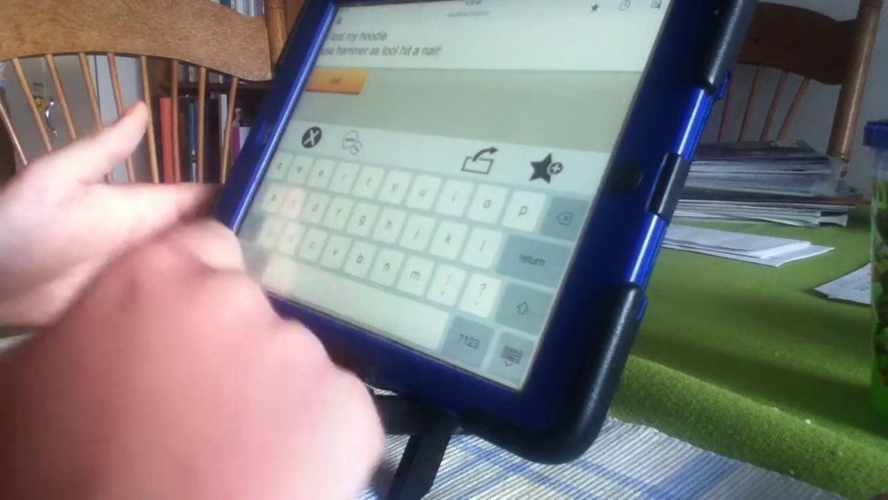
- Delete the wrong final letter of 'nair' so the line ends 'nail'
key(BackSpace)
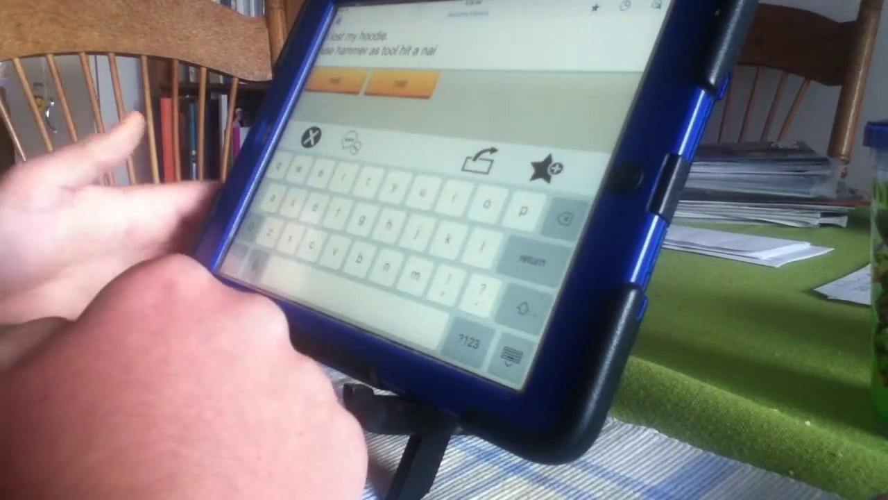
text(l)
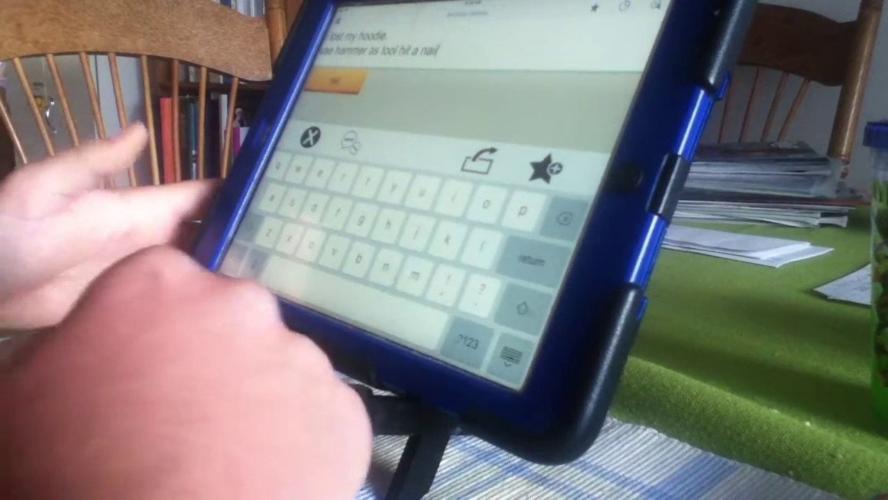
text(.)
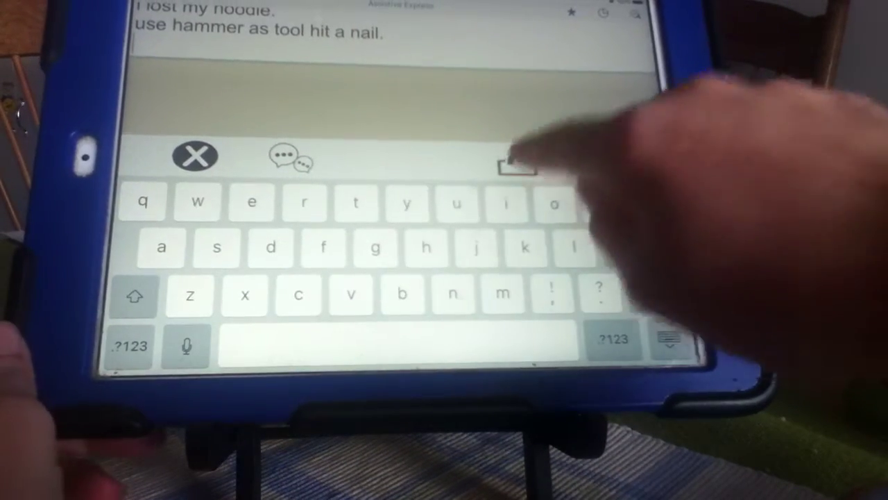
- Open the share popover for the two-line hoodie and hammer message
click(526, 161)
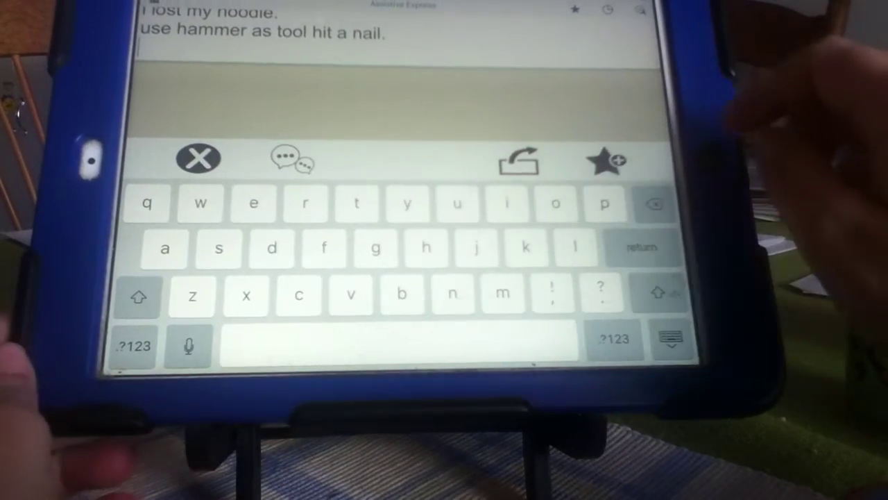